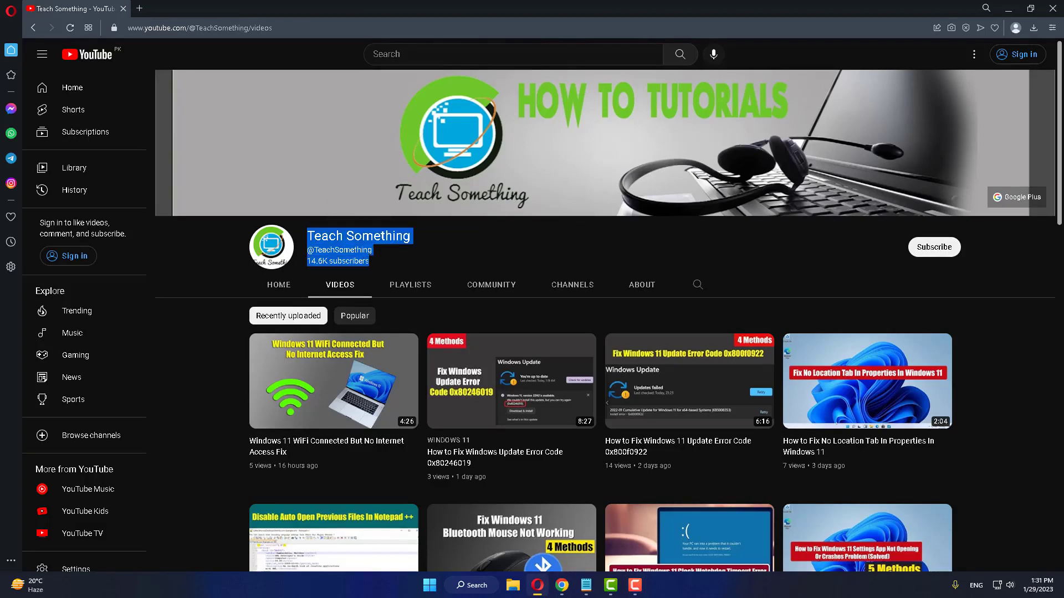
# Clear the selected channel name text and hide the Notepad note with the video title.
pyautogui.click(396, 256)
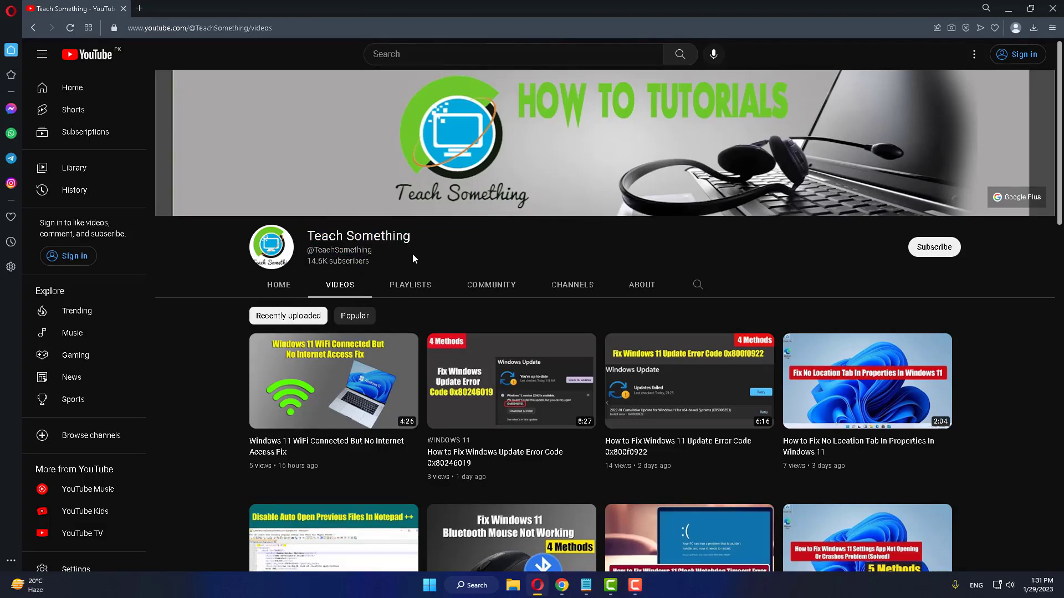
pyautogui.click(586, 585)
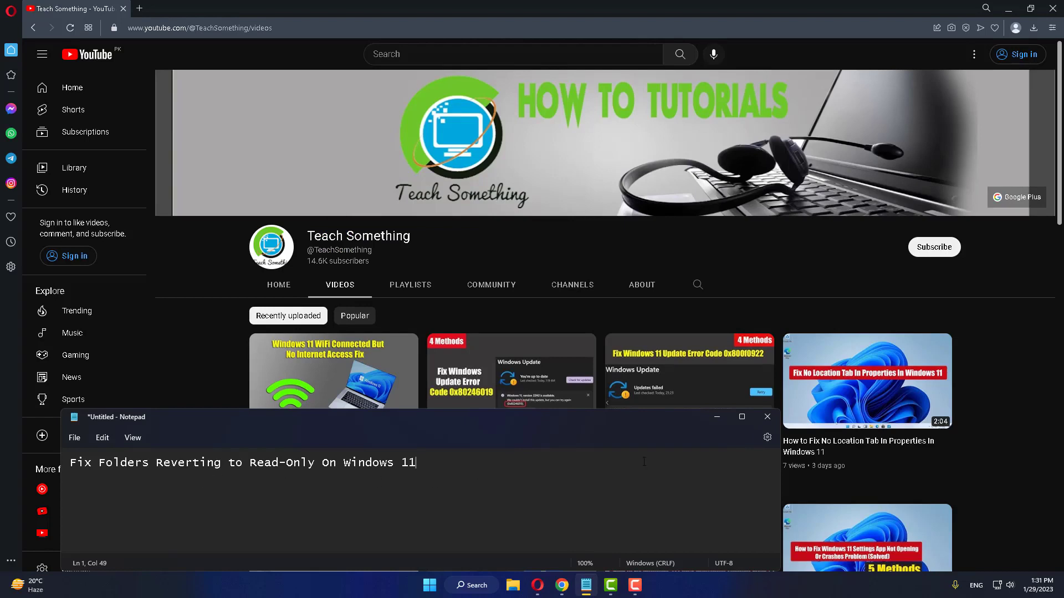
pyautogui.click(717, 417)
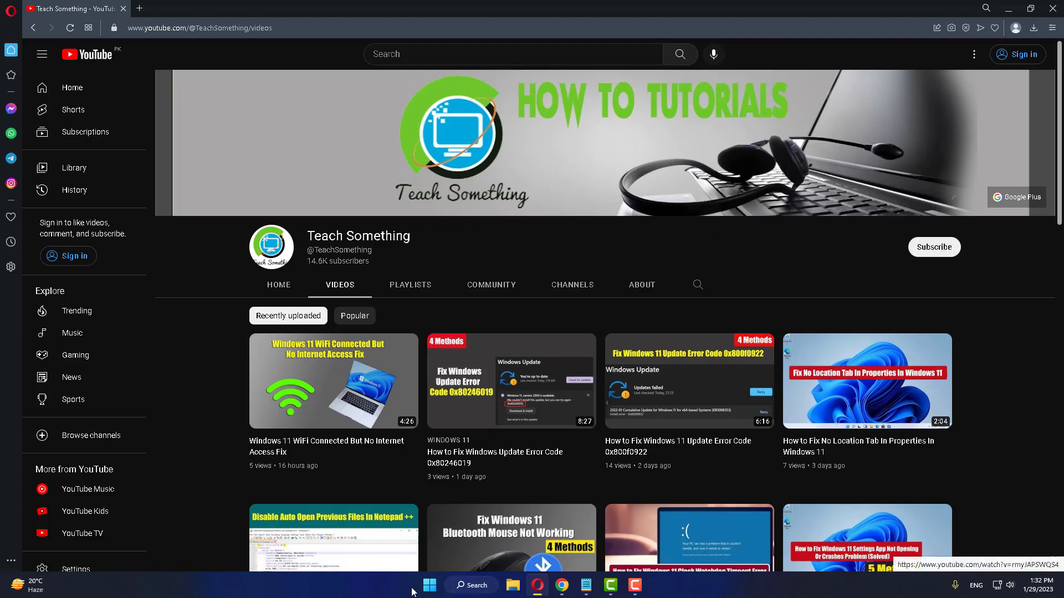
# Open Windows Settings at Privacy & security > Windows Security.
pyautogui.press('super')
pyautogui.click(659, 277)
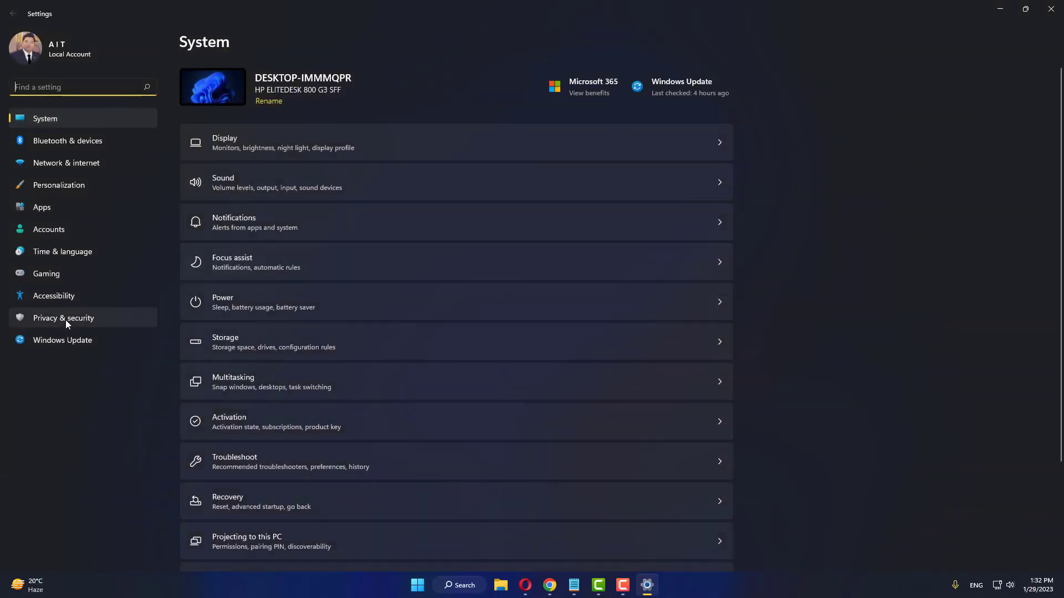
pyautogui.click(65, 320)
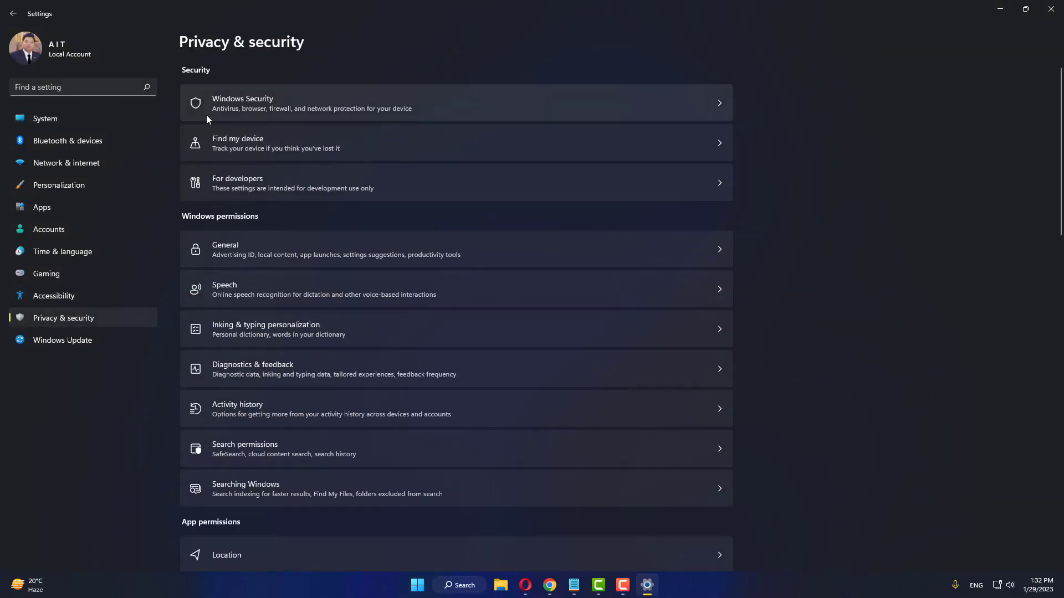
pyautogui.click(258, 105)
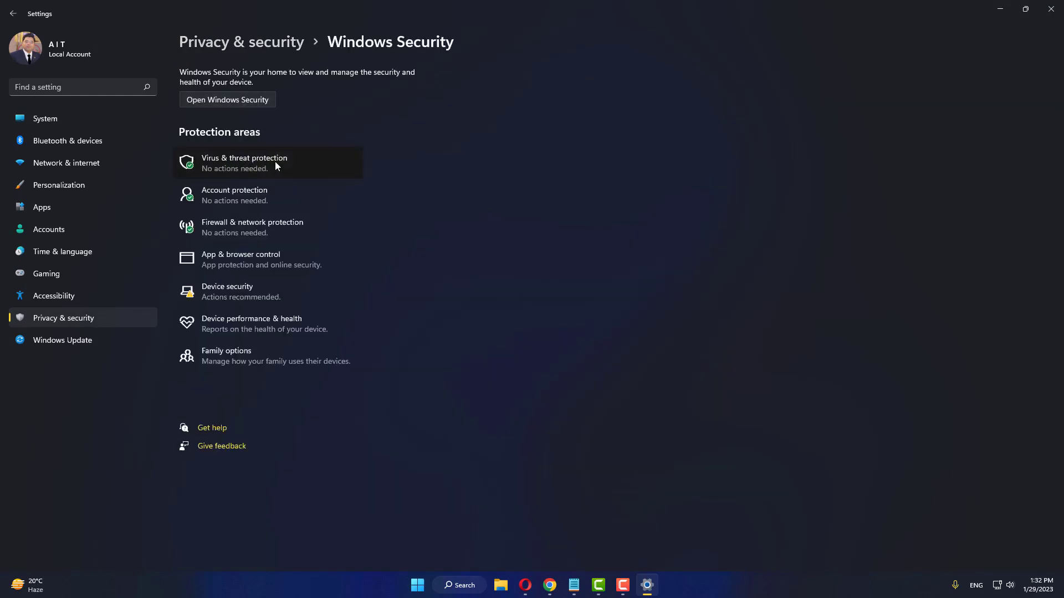
# Switch Controlled folder access Off under Virus & threat protection settings.
pyautogui.click(276, 166)
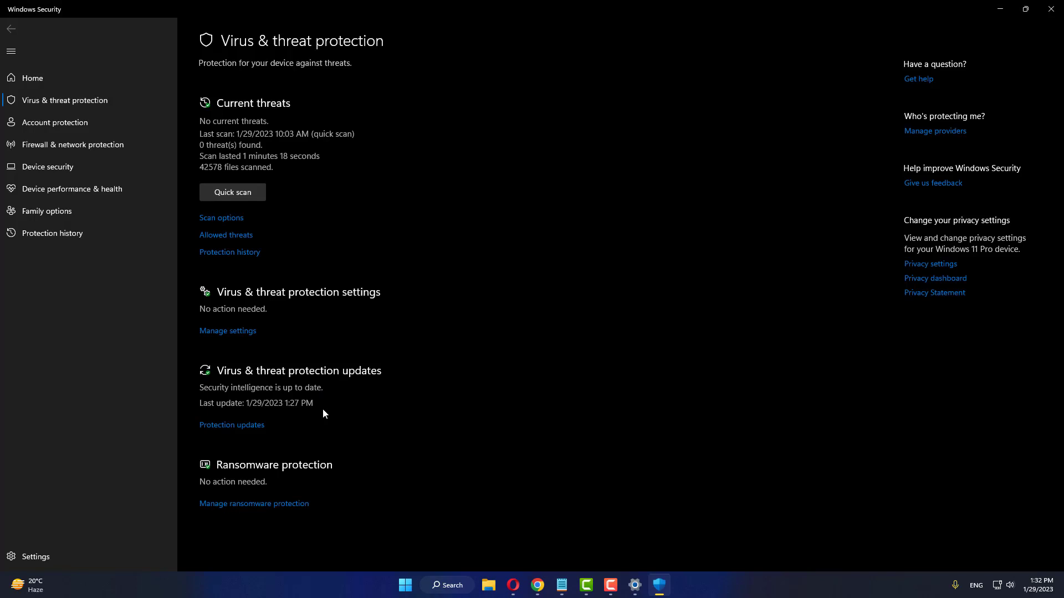
pyautogui.click(222, 334)
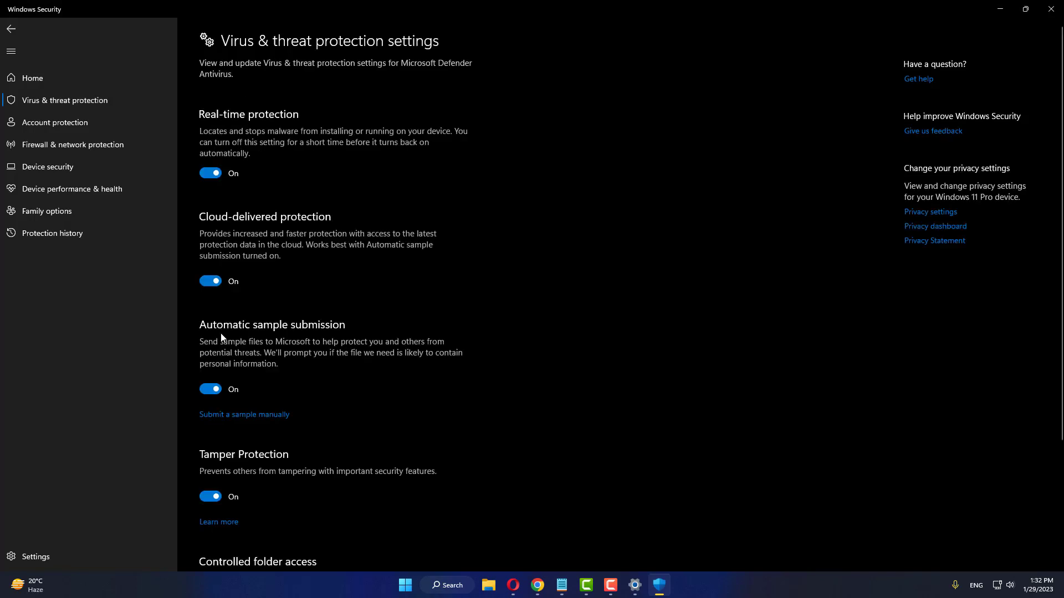
pyautogui.scroll(-3, 262, 332)
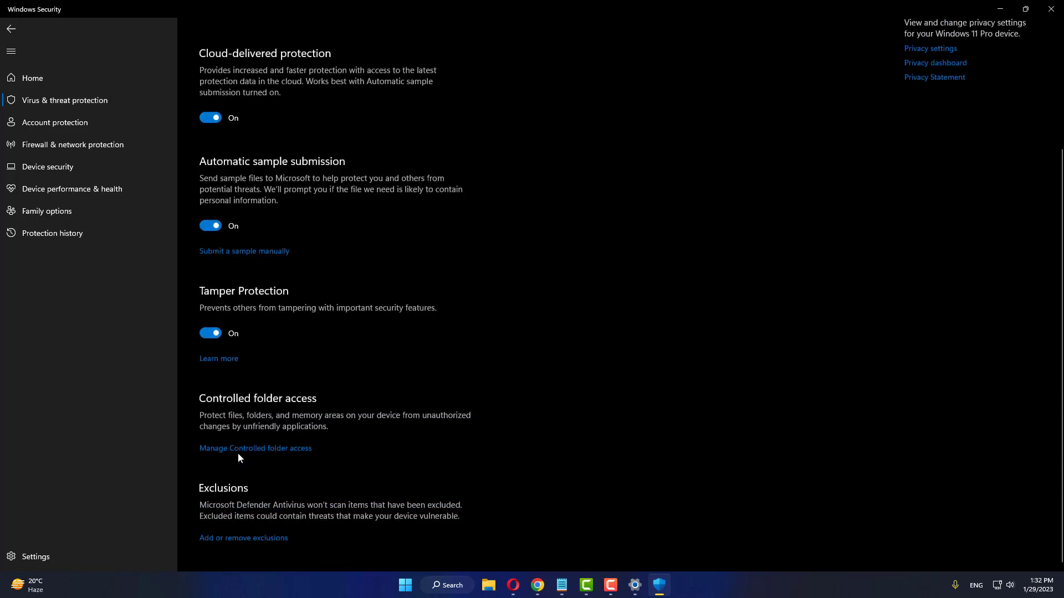
pyautogui.click(274, 450)
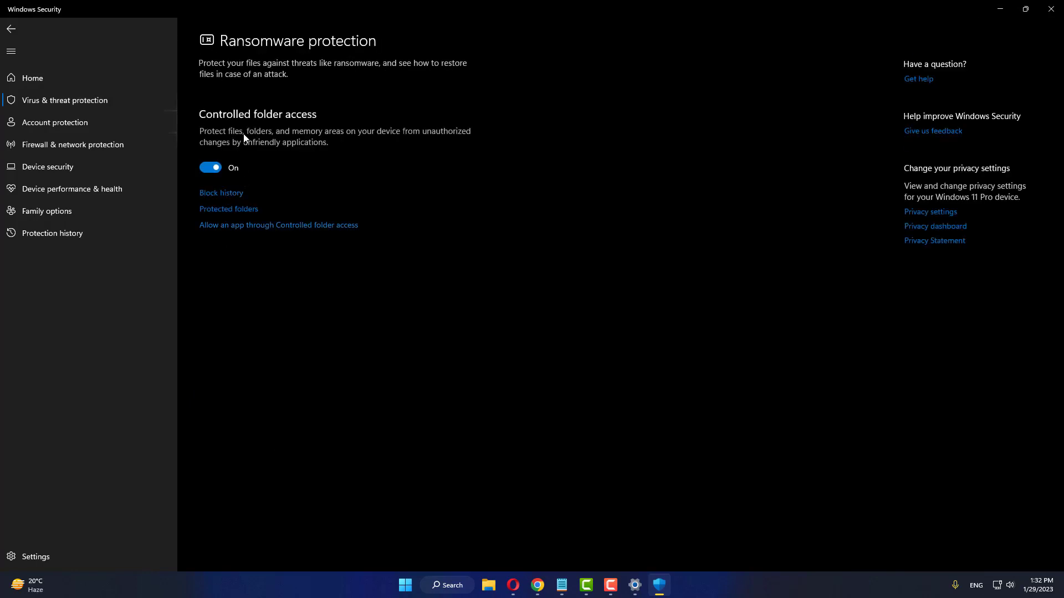
pyautogui.click(217, 169)
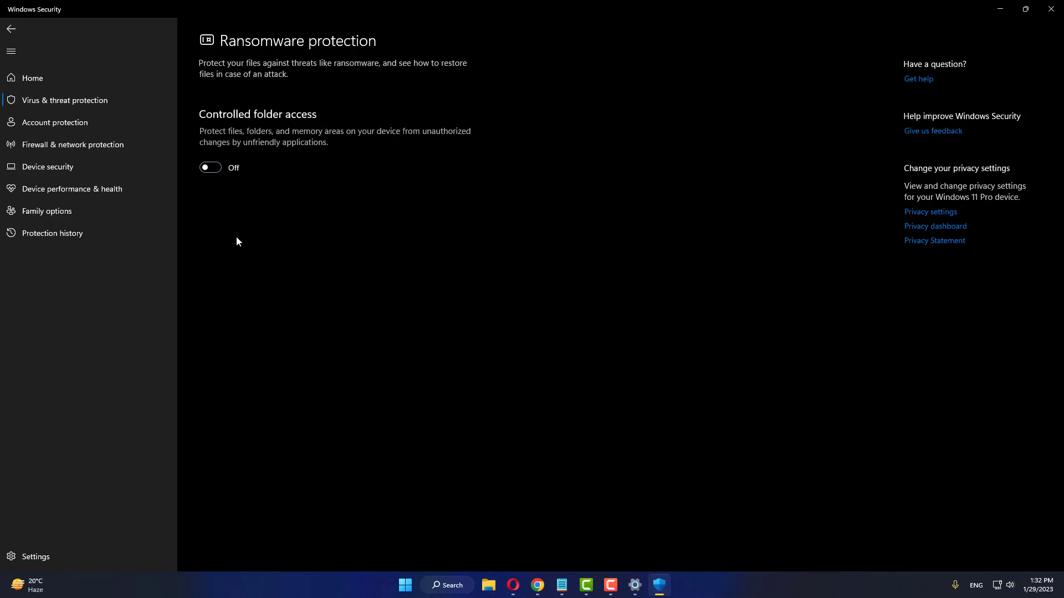
# Close Windows Security and the Settings window to return to the browser.
pyautogui.click(18, 31)
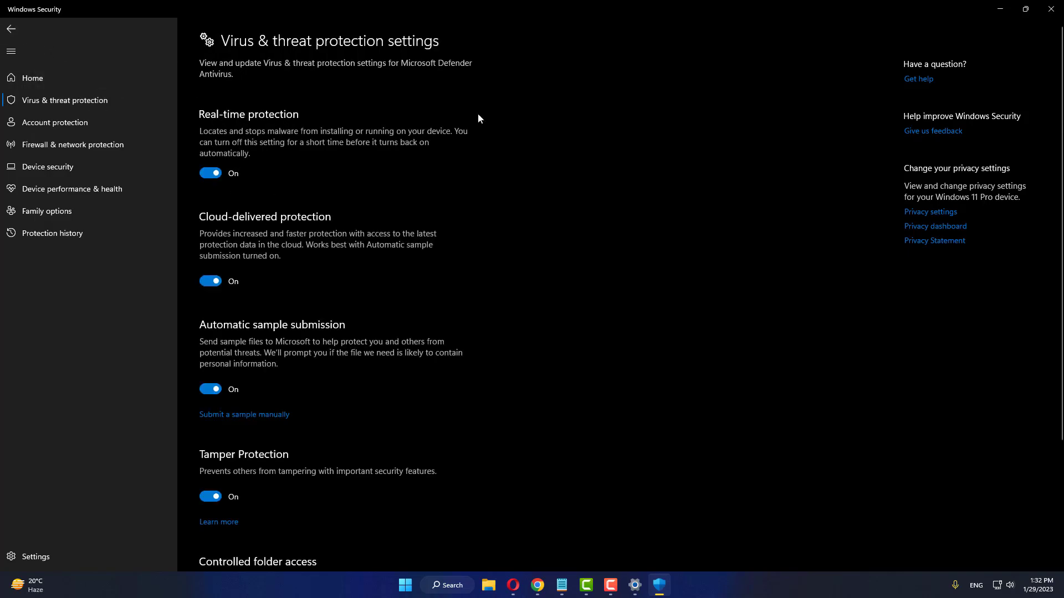
pyautogui.click(1049, 8)
pyautogui.click(1047, 7)
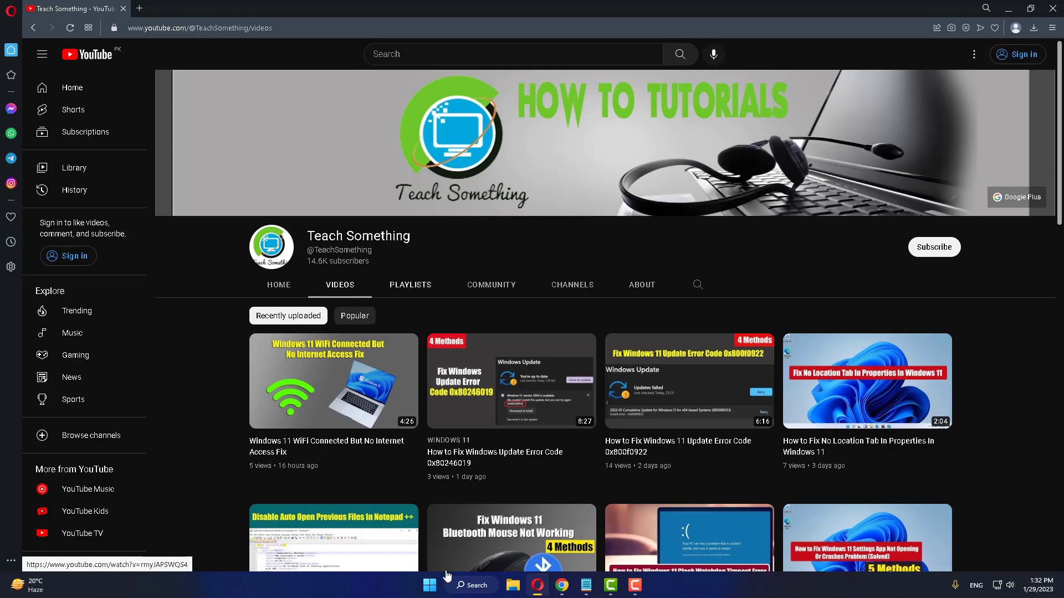
# Search for cmd and run Command Prompt as administrator.
pyautogui.click(463, 586)
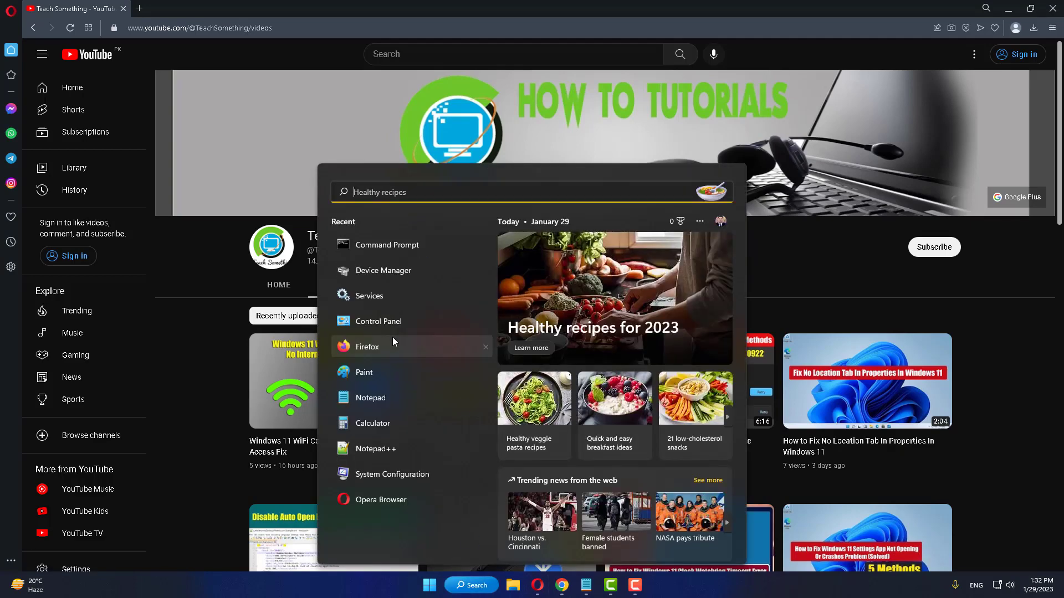
pyautogui.write('cmd')
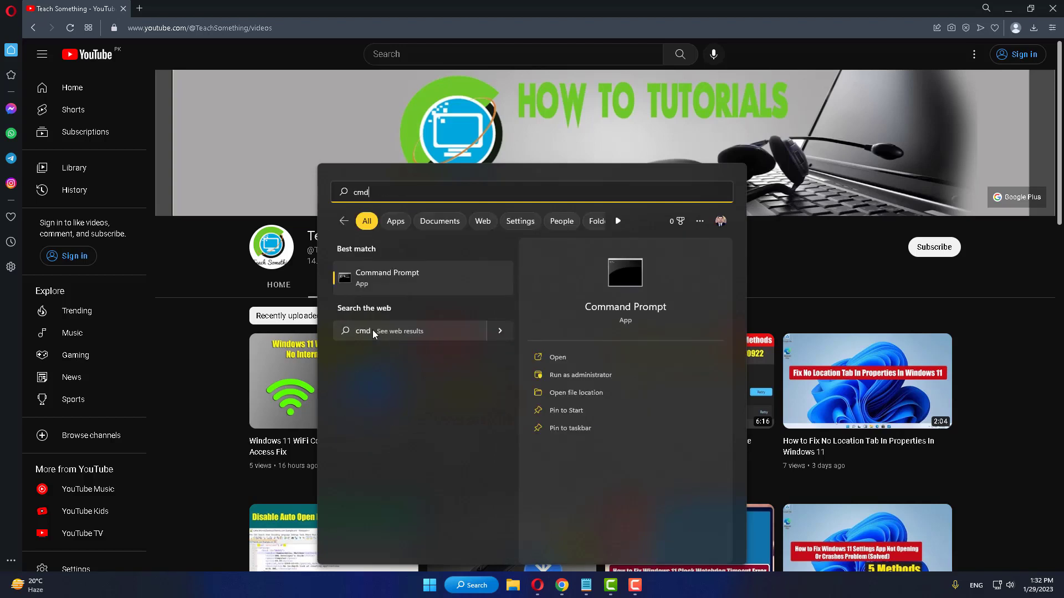
pyautogui.rightClick(408, 273)
pyautogui.click(457, 286)
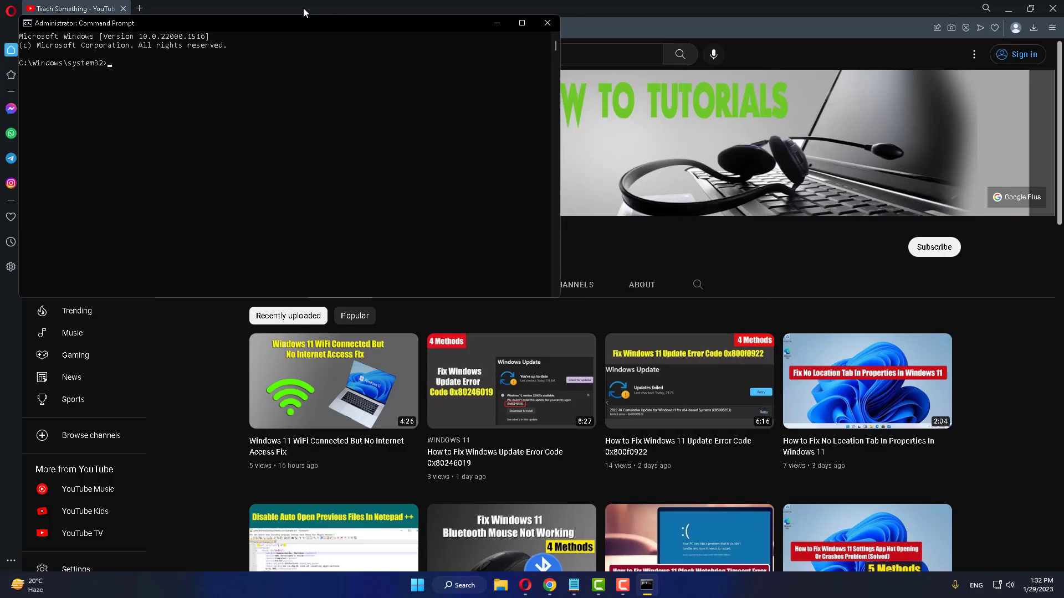
# Restore and re-maximize the browser, then bring the admin Command Prompt forward.
pyautogui.doubleClick(304, 8)
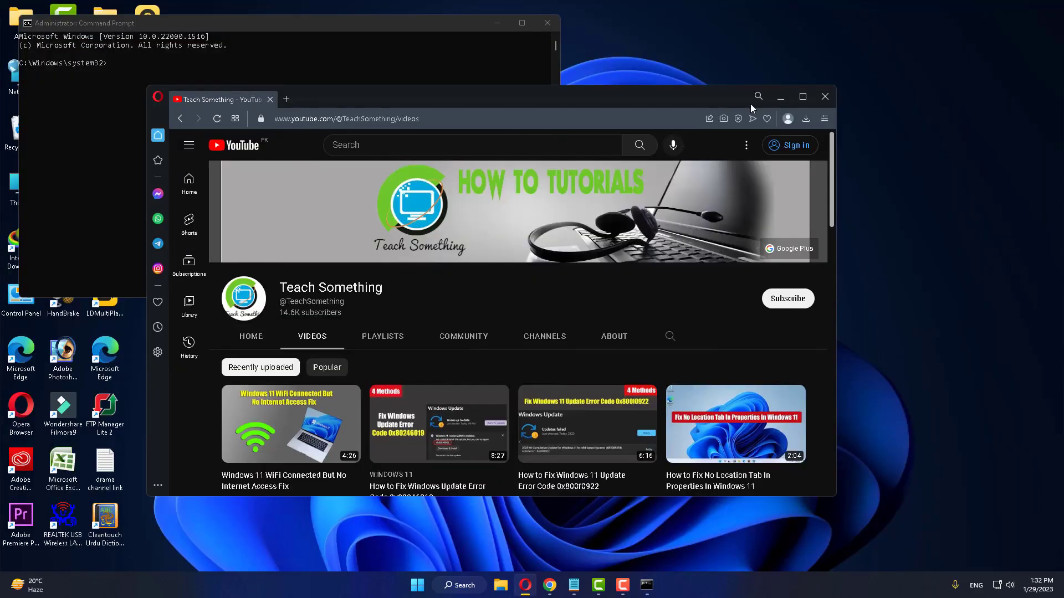
pyautogui.click(806, 98)
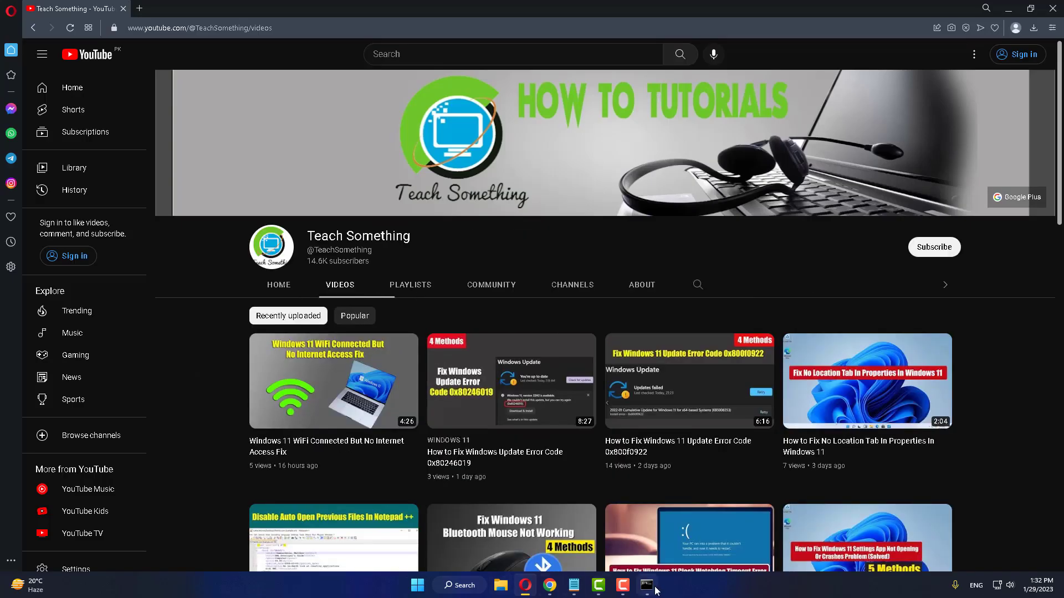
pyautogui.click(646, 585)
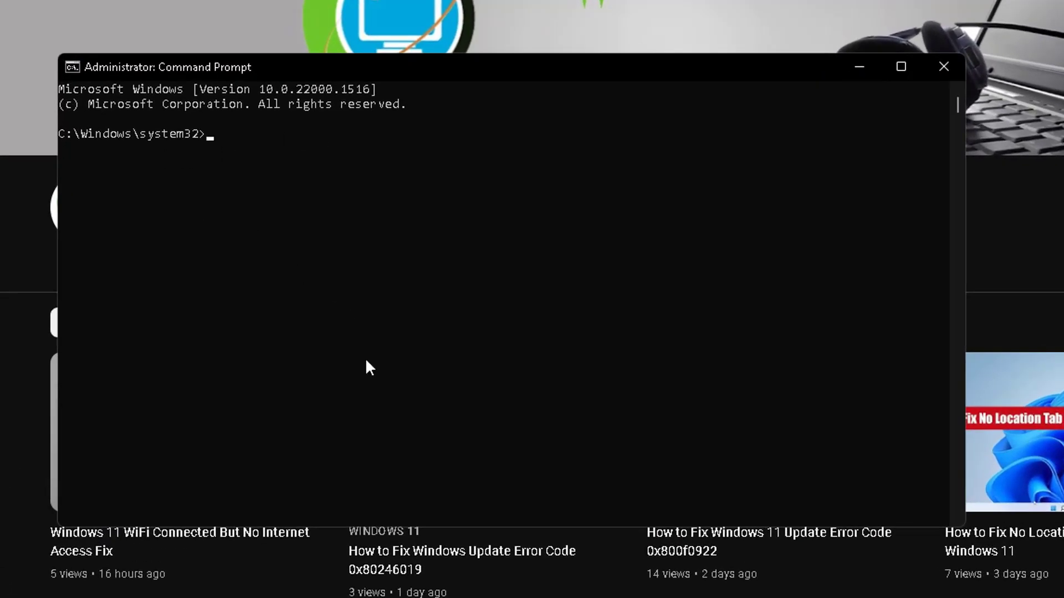
# Run sfc /scannow to completion, then start typing the DISM command.
pyautogui.write('sfc /scannow')
pyautogui.press('Return')
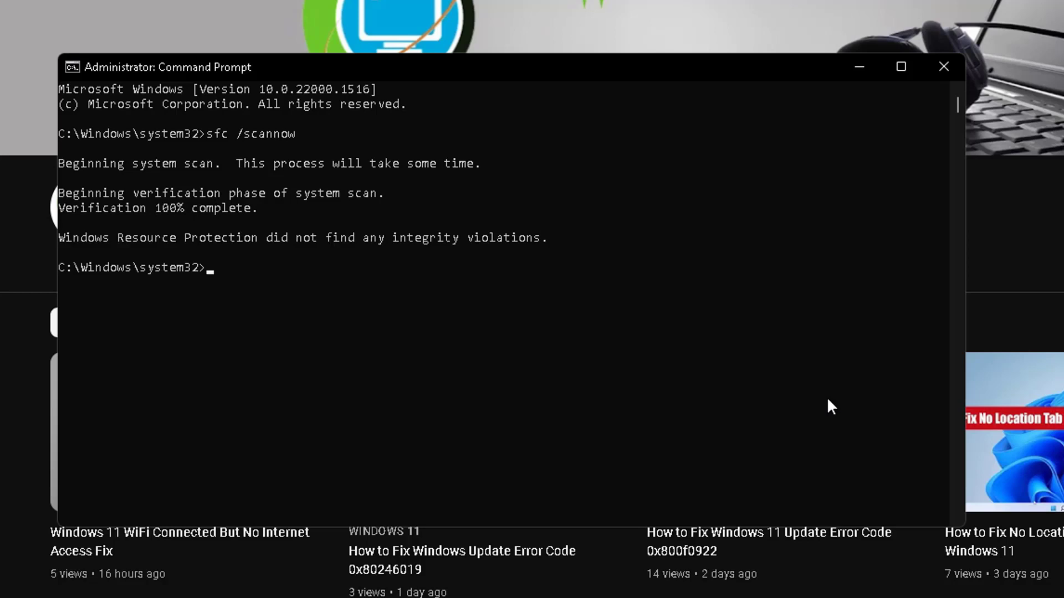
pyautogui.write('dism /online /ce')
# Correct typos and run dism /online /cleanup-image /checkhealth.
pyautogui.press('BackSpace')
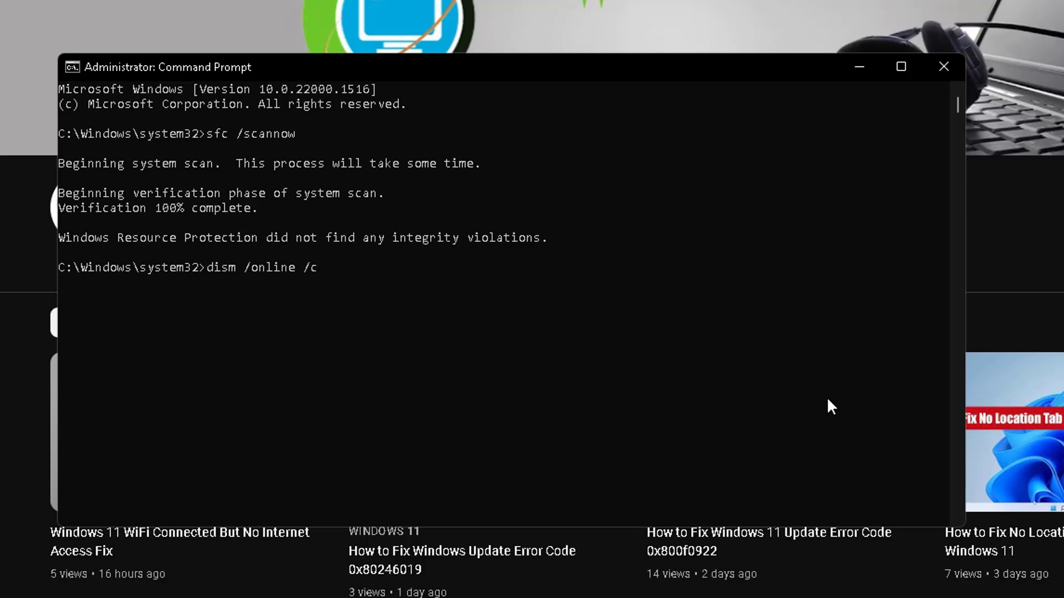
pyautogui.write('leanup-ima')
pyautogui.press('BackSpace')
pyautogui.write('mage /')
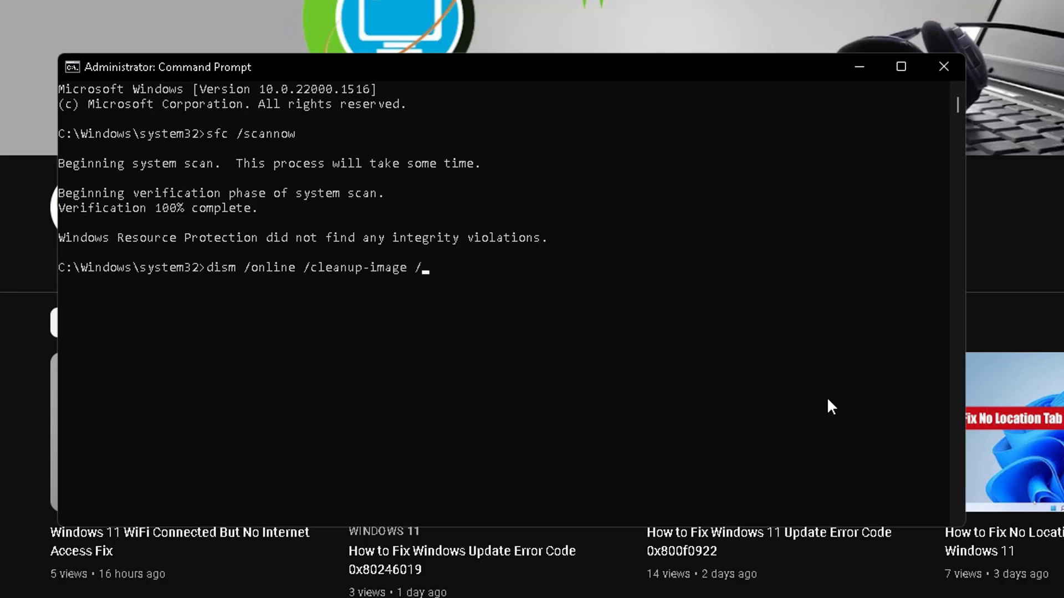
pyautogui.write('checkhealth')
pyautogui.press('Return')
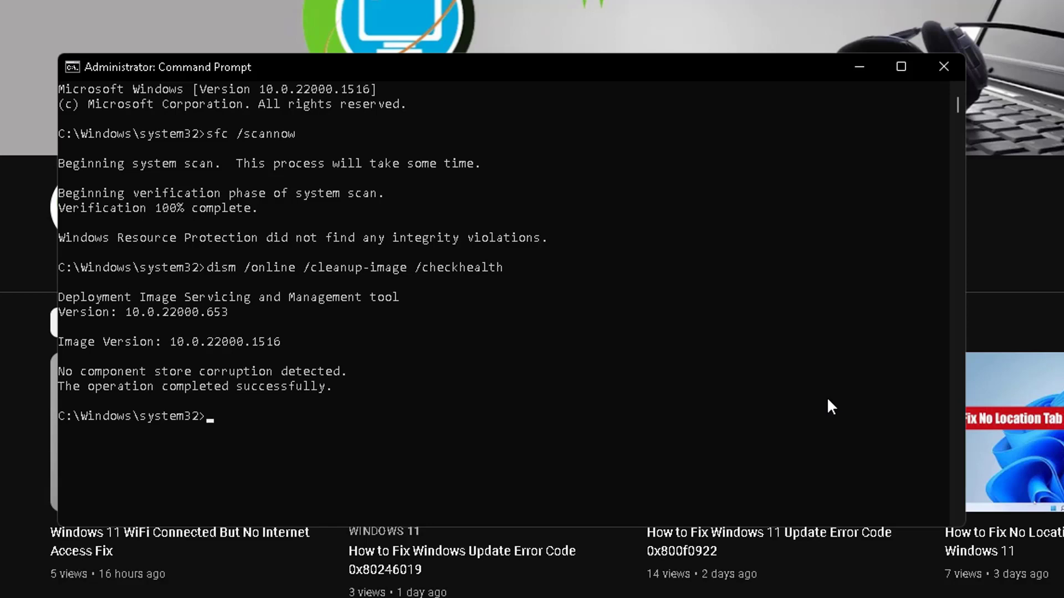
# Run dism /online /cleanup-image /scanhealth, fixing the 'clenaup' typo, until it reaches 100%.
pyautogui.write('dism /online /clenaup')
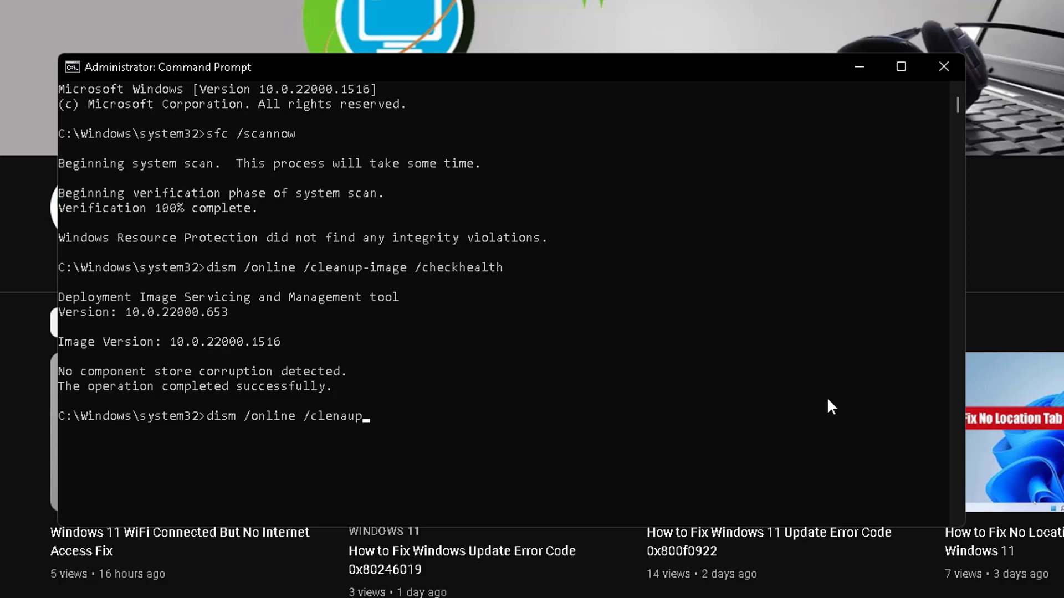
pyautogui.press('BackSpace')
pyautogui.press('BackSpace')
pyautogui.press('BackSpace')
pyautogui.press('BackSpace')
pyautogui.write('anup-image /scanhealth')
pyautogui.press('Return')
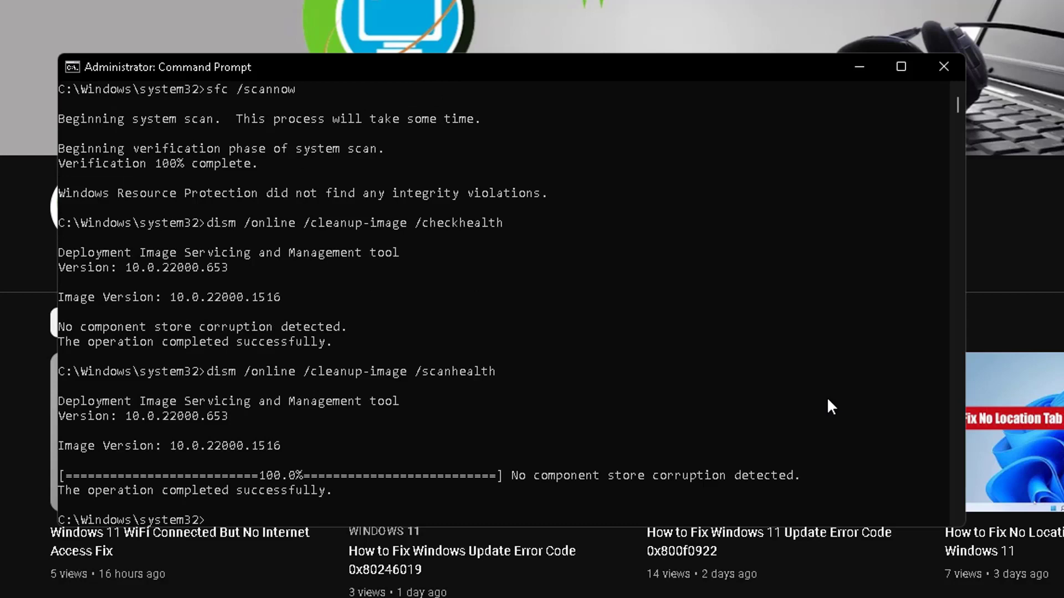
pyautogui.scroll(-2, 827, 397)
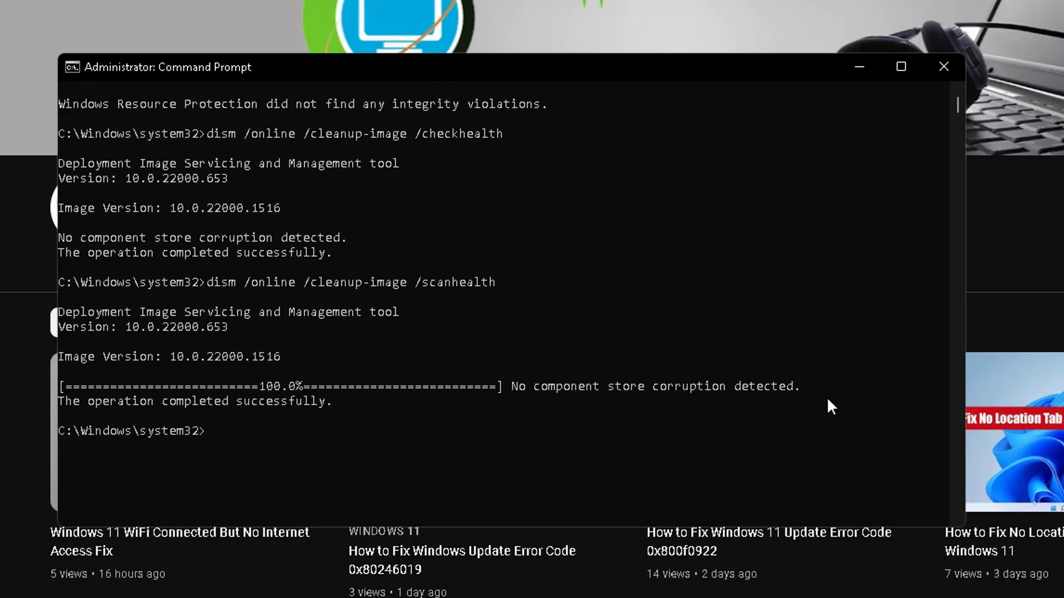
# Run dism /online /cleanup-image /restorehealth until the restore completes.
pyautogui.write('dism /online /cle')
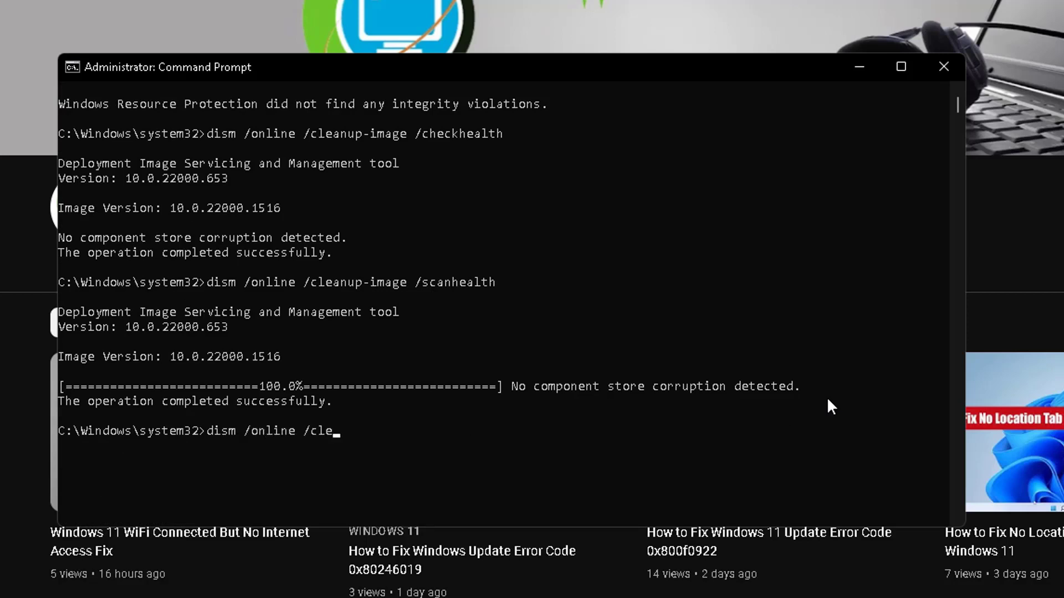
pyautogui.write('anup-imag')
pyautogui.write('e /restorehealth')
pyautogui.press('Return')
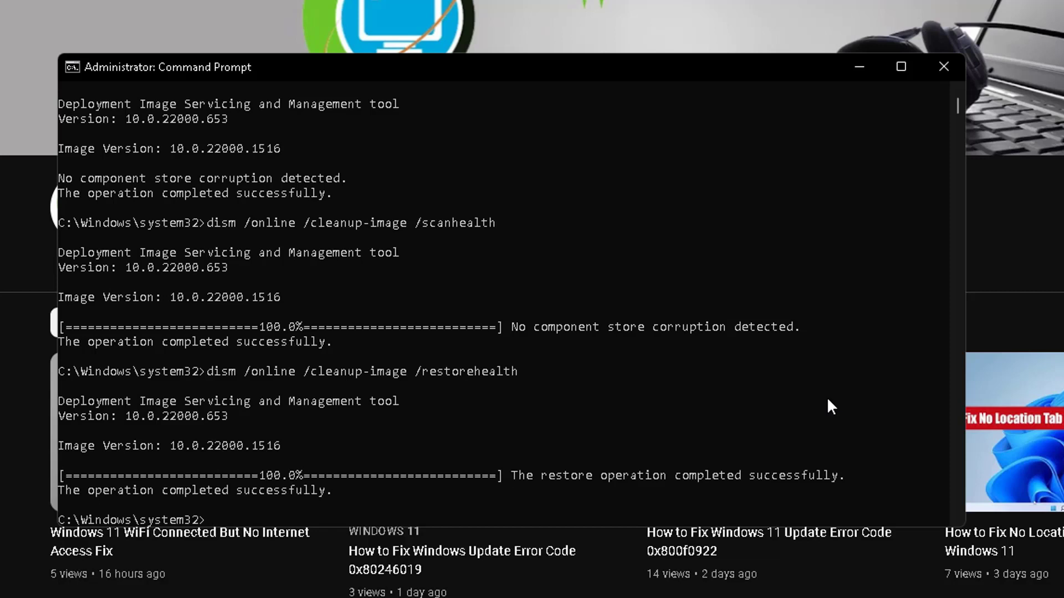
# Close Command Prompt with exit, then open and dismiss the Start menu.
pyautogui.write('exit')
pyautogui.press('Return')
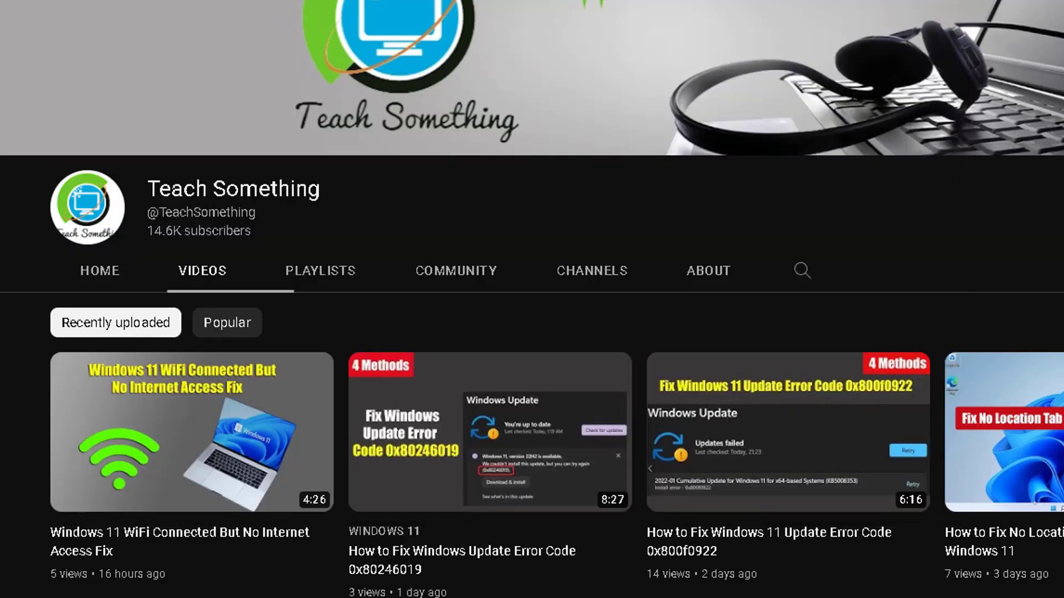
pyautogui.press('super')
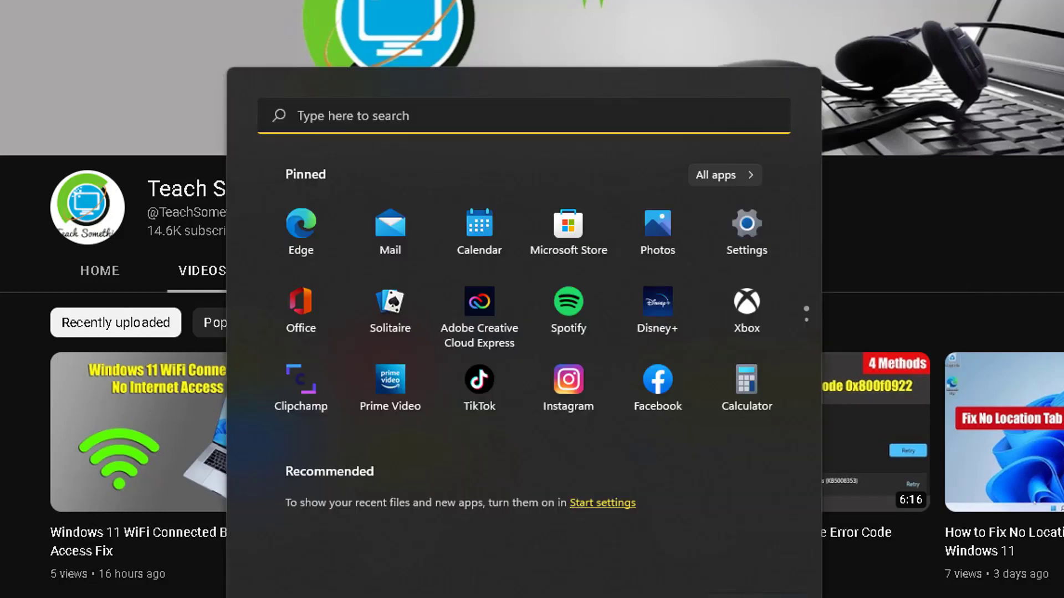
pyautogui.click(902, 226)
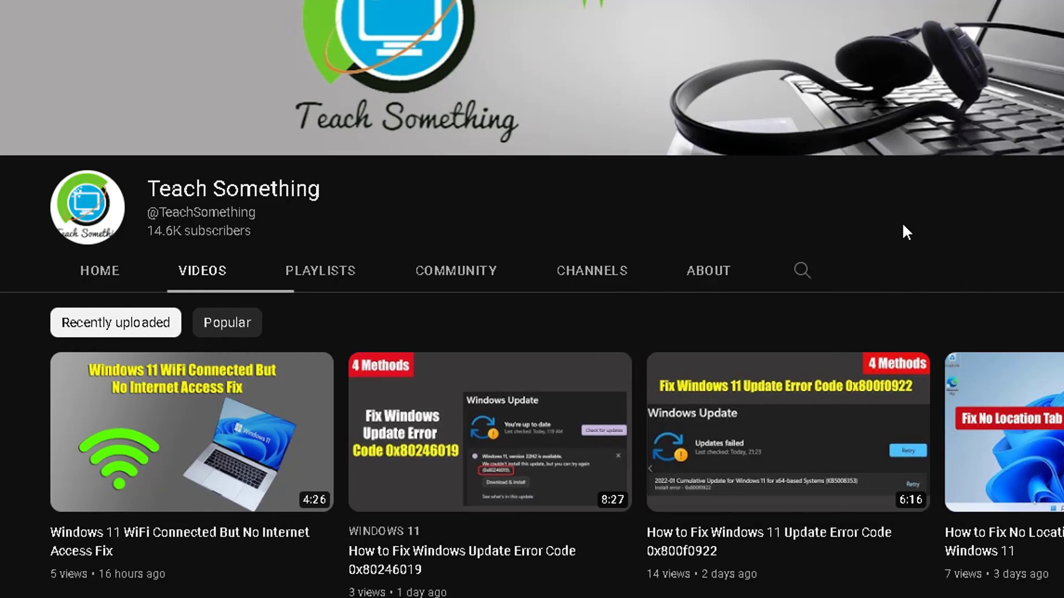